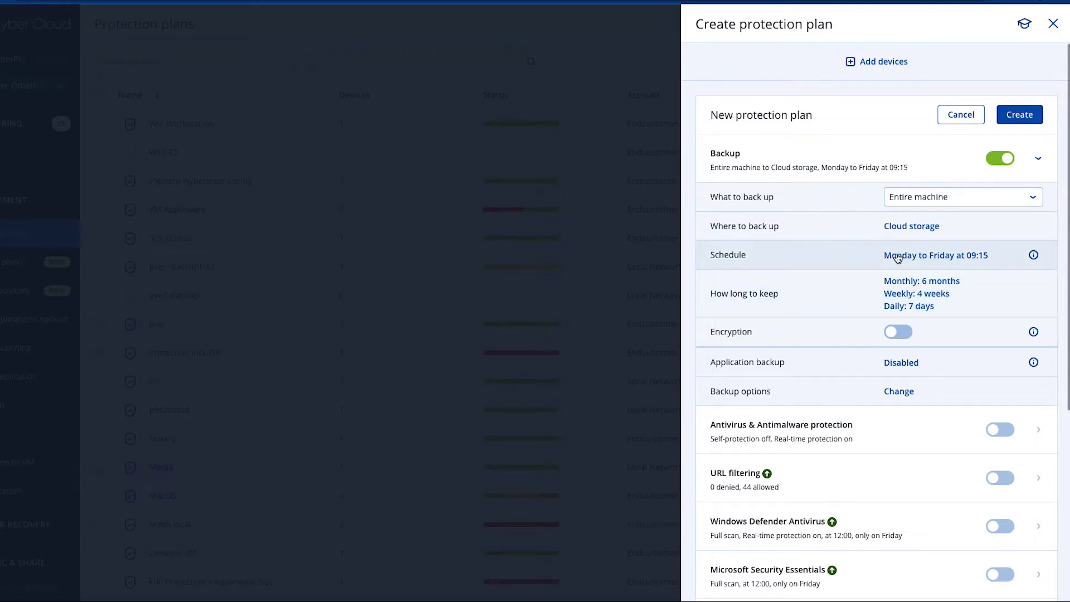
# - Open the Schedule panel showing weekly backups Monday to Friday at 09:15
pyautogui.click(919, 258)
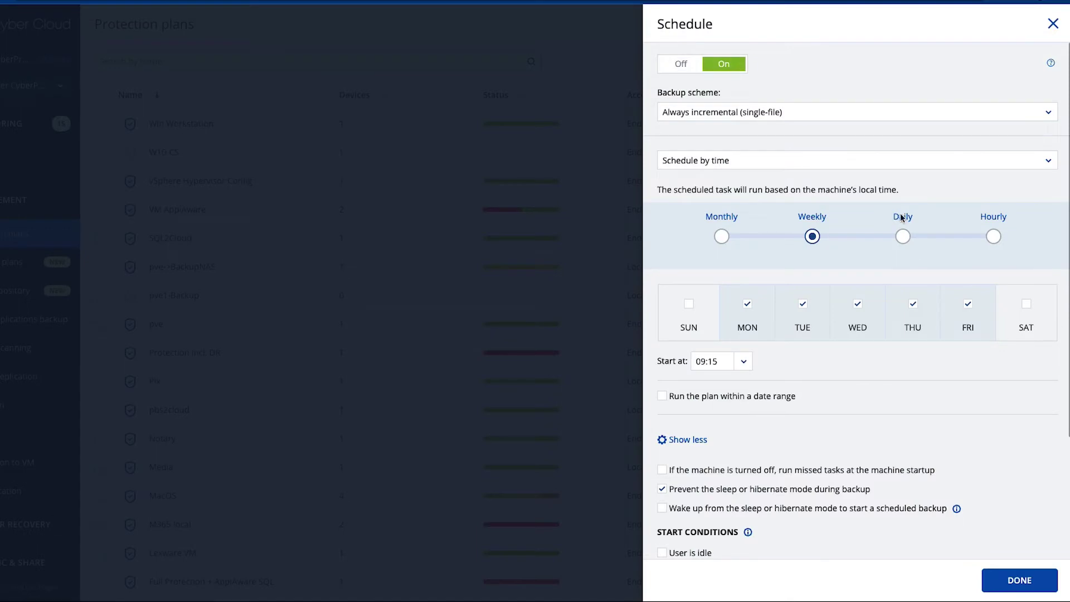
# - Leave the schedule and open the Cleanup panel: monthly 6 months, weekly 4 weeks, daily 7 days
pyautogui.click(920, 117)
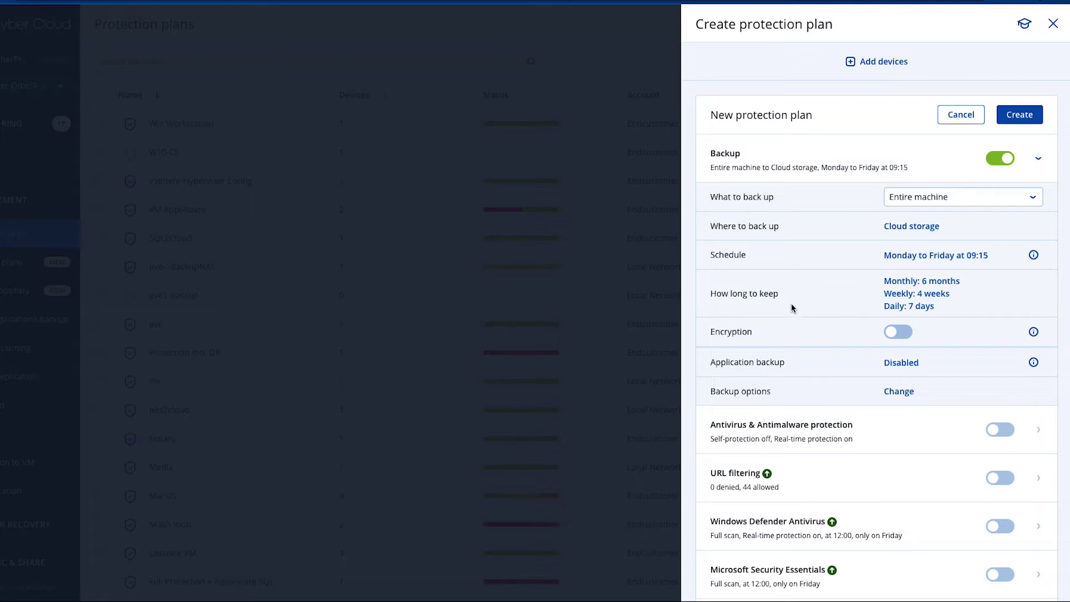
pyautogui.click(897, 290)
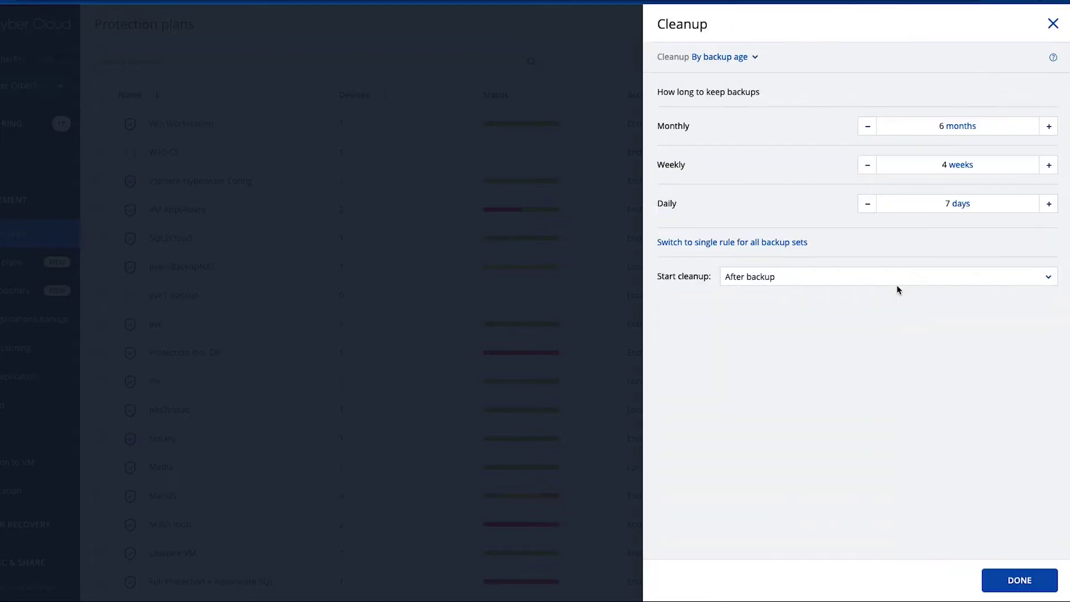
pyautogui.click(754, 58)
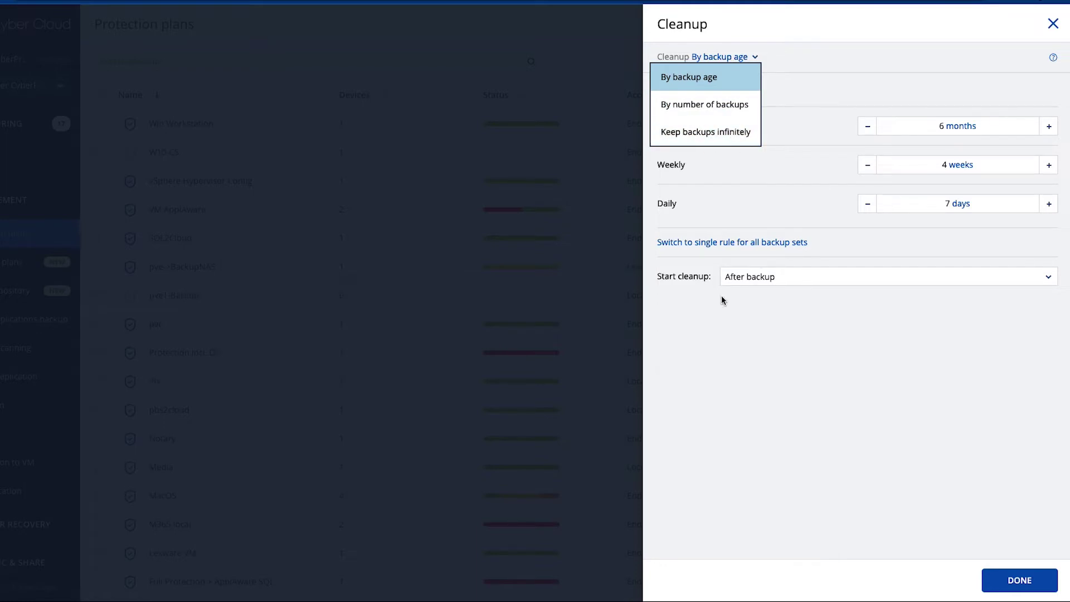
pyautogui.click(728, 313)
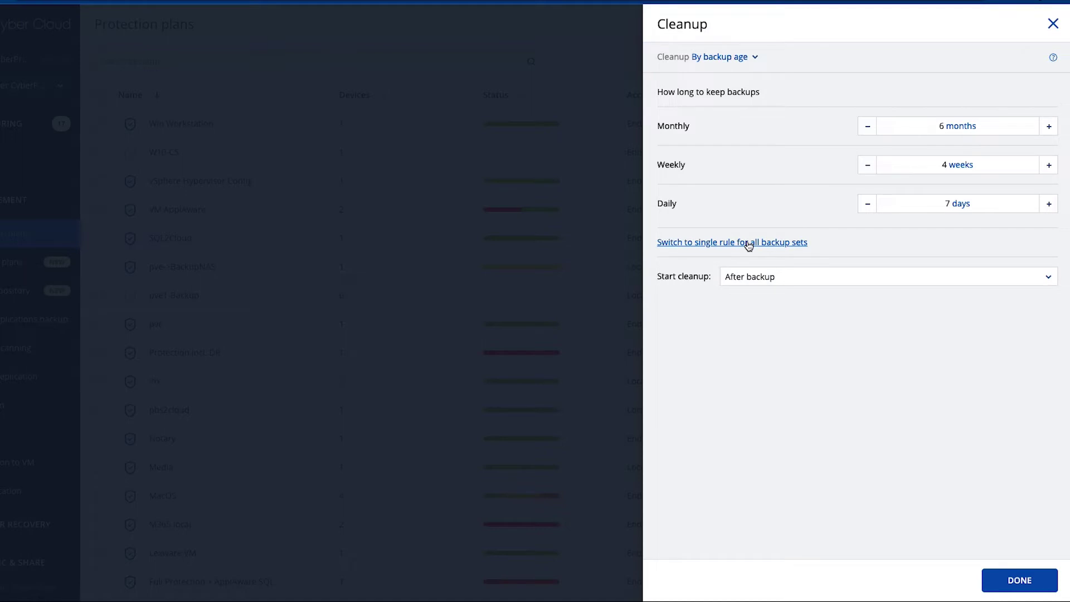
pyautogui.click(748, 243)
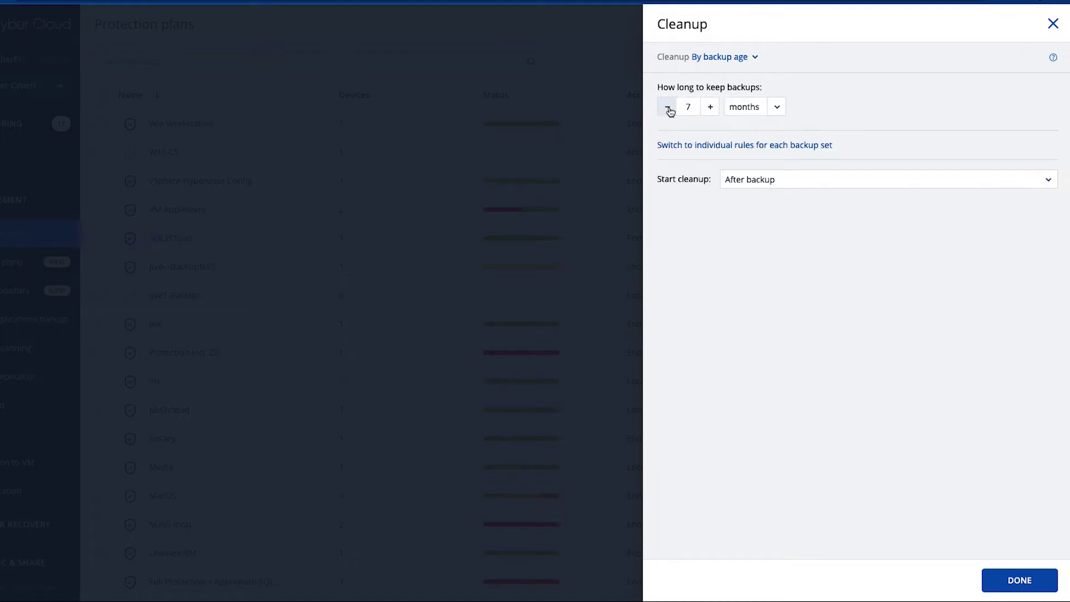
# - Change the single retention rule's unit to years and its value to 1, then close
pyautogui.click(775, 107)
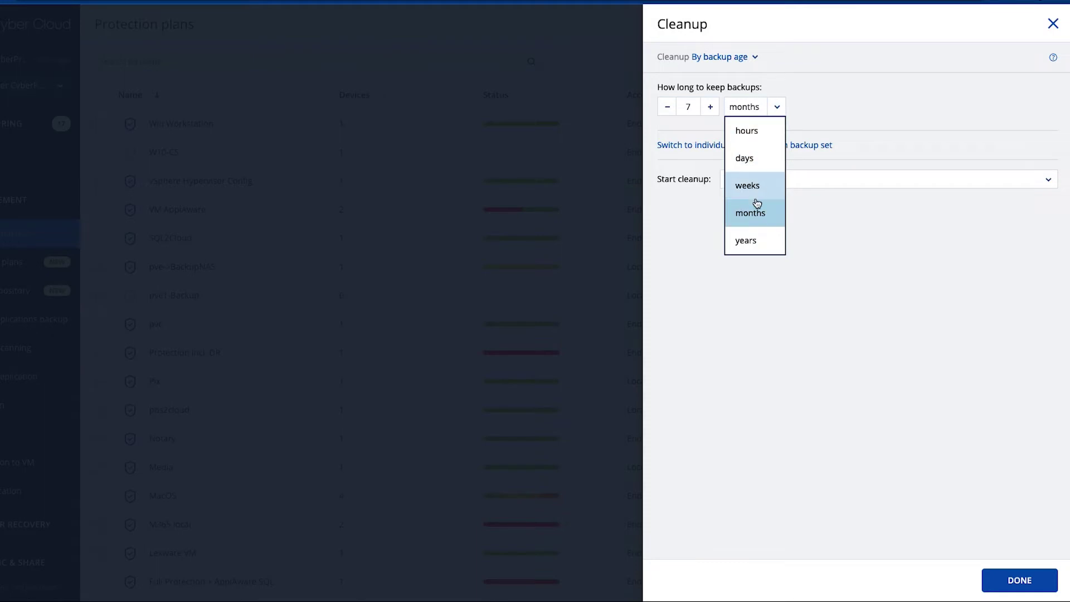
pyautogui.click(748, 247)
pyautogui.click(669, 107)
pyautogui.click(669, 108)
pyautogui.click(670, 107)
pyautogui.click(671, 107)
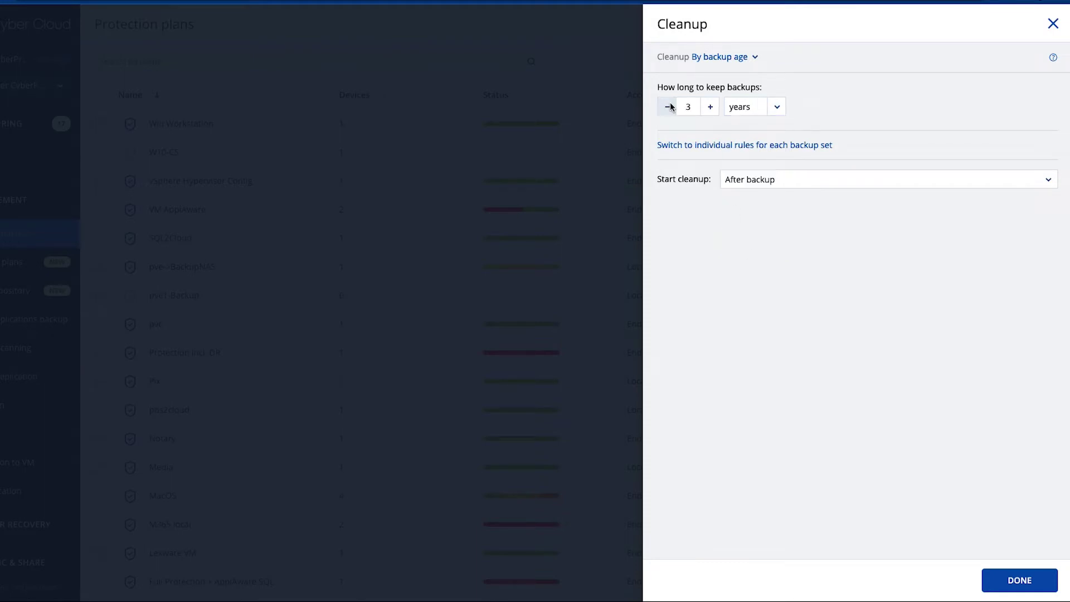
pyautogui.click(671, 107)
pyautogui.click(671, 107)
pyautogui.click(588, 332)
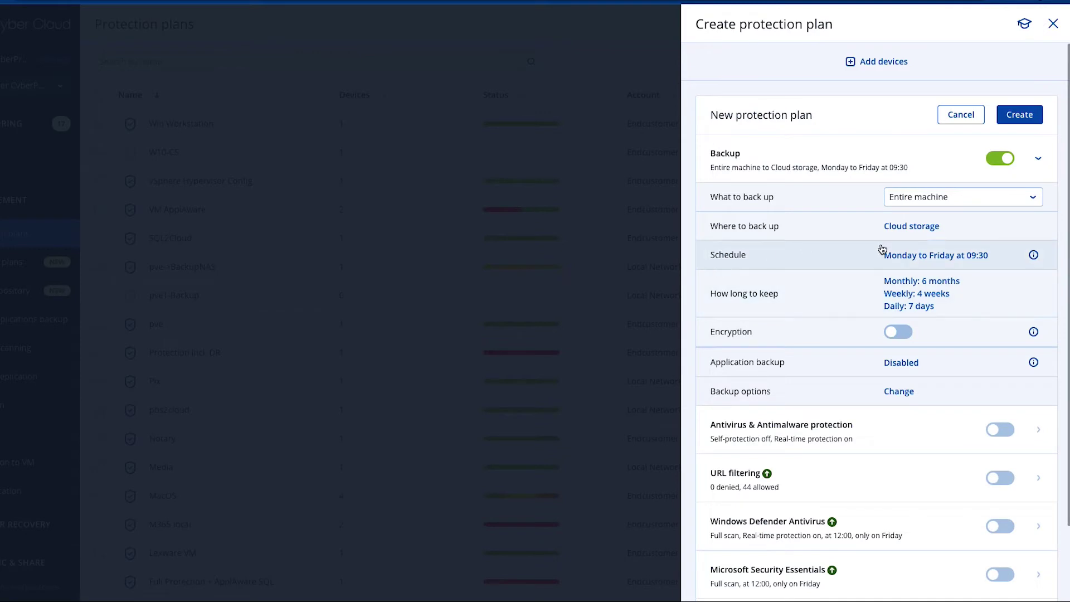
# - Confirm the schedule unchanged, then apply one retention rule keeping all backups 7 months
pyautogui.click(923, 257)
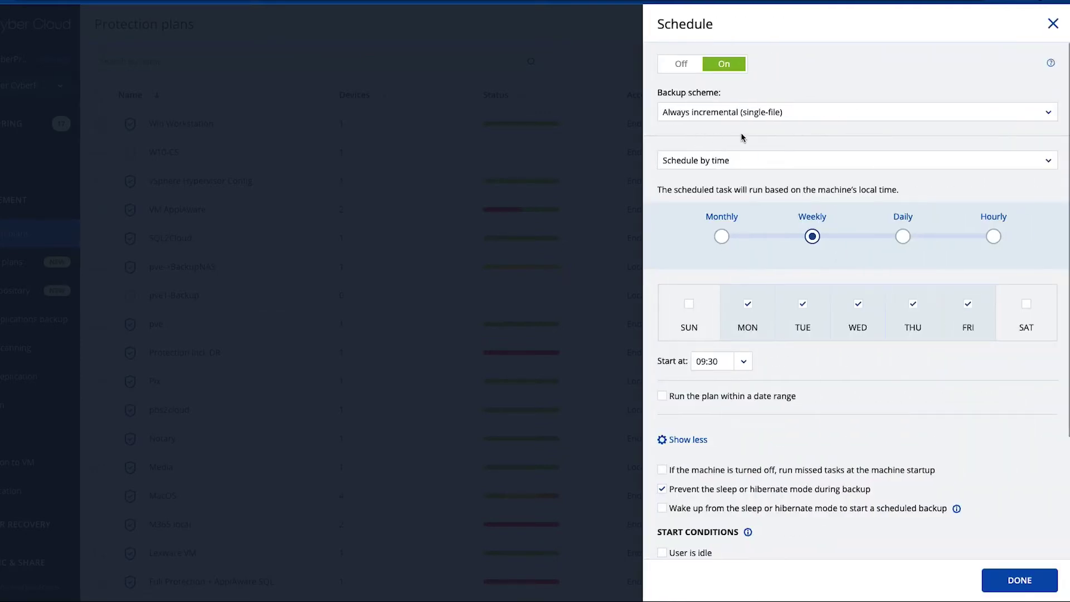
pyautogui.click(1020, 571)
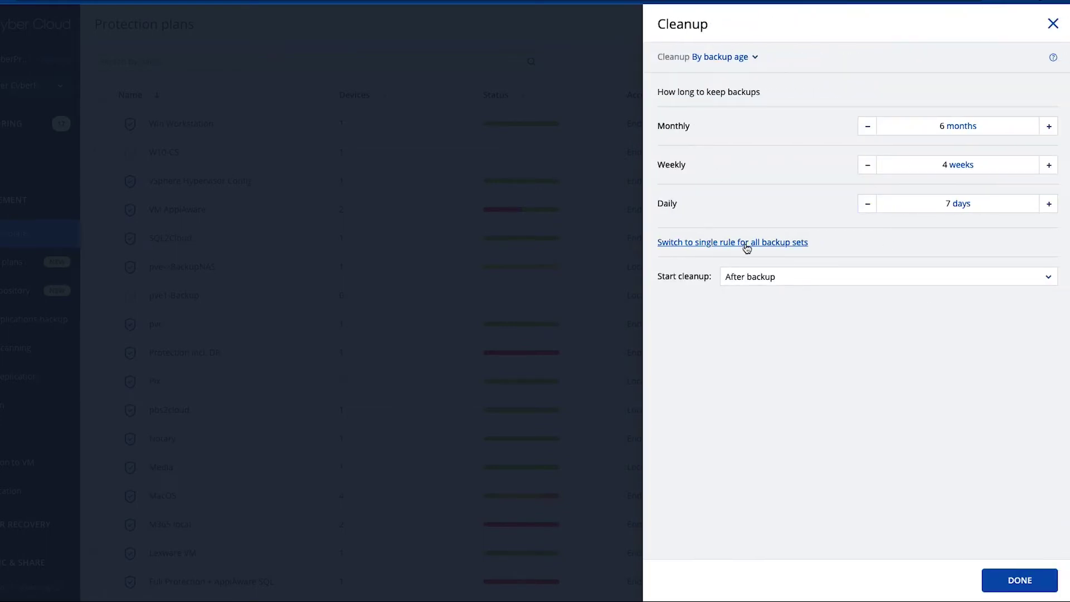
pyautogui.click(747, 243)
pyautogui.click(777, 110)
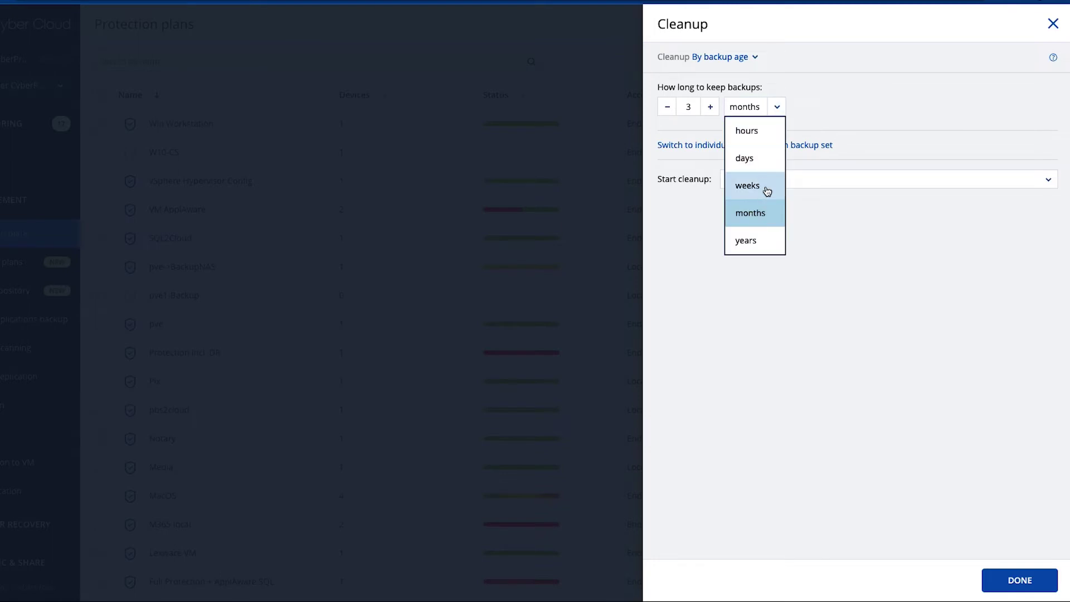
pyautogui.press('Escape')
pyautogui.click(711, 108)
pyautogui.click(711, 108)
pyautogui.click(712, 110)
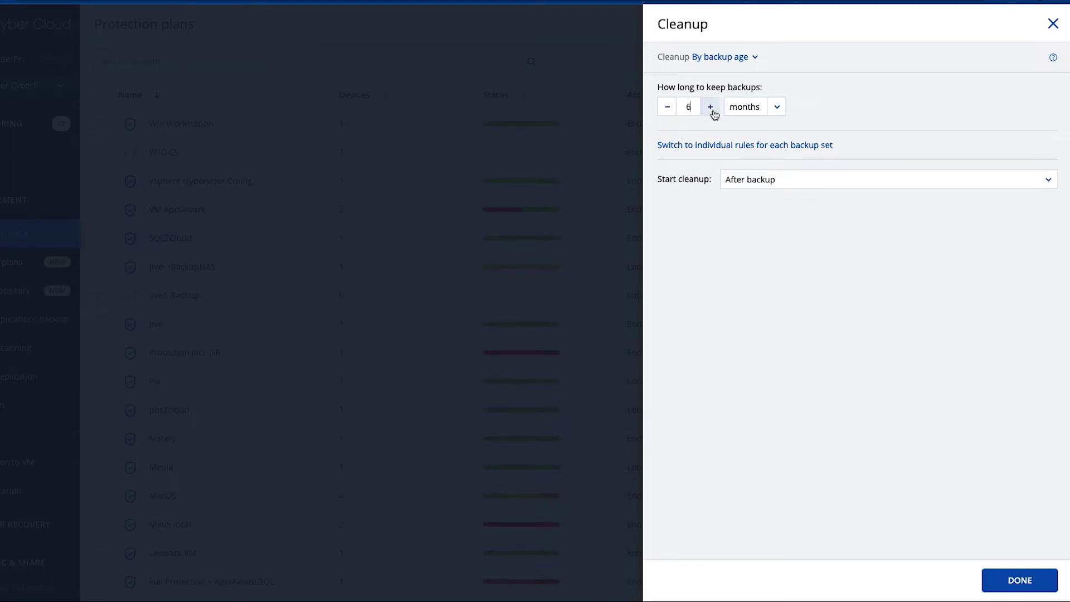
pyautogui.click(711, 108)
pyautogui.click(1024, 582)
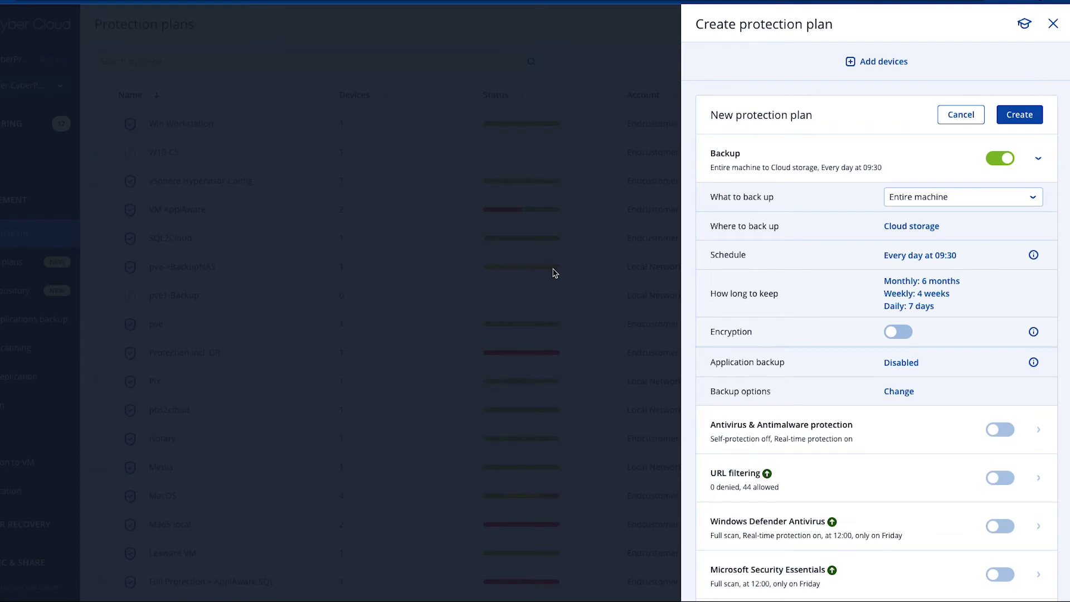
pyautogui.click(931, 264)
# - Switch the schedule to Monthly and apply a single 6-month retention rule to all backup sets
pyautogui.click(725, 239)
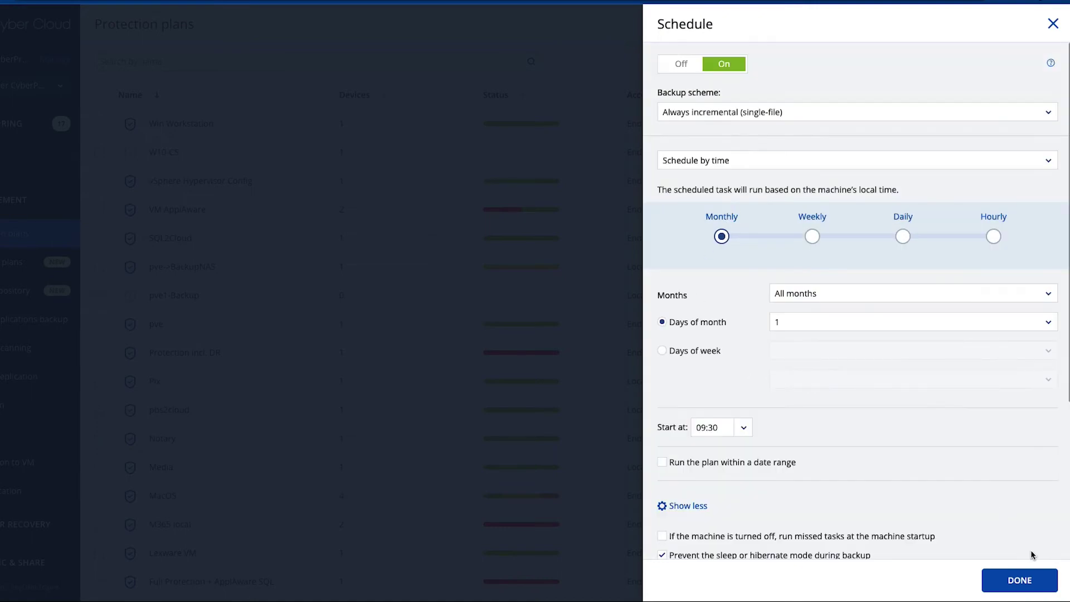
pyautogui.click(1020, 580)
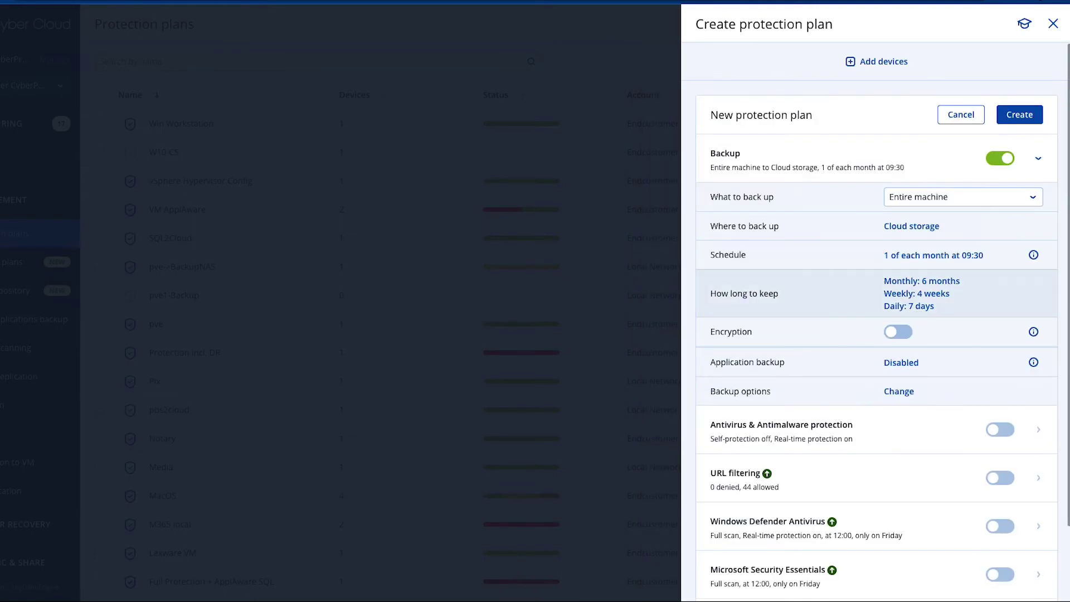
pyautogui.click(917, 305)
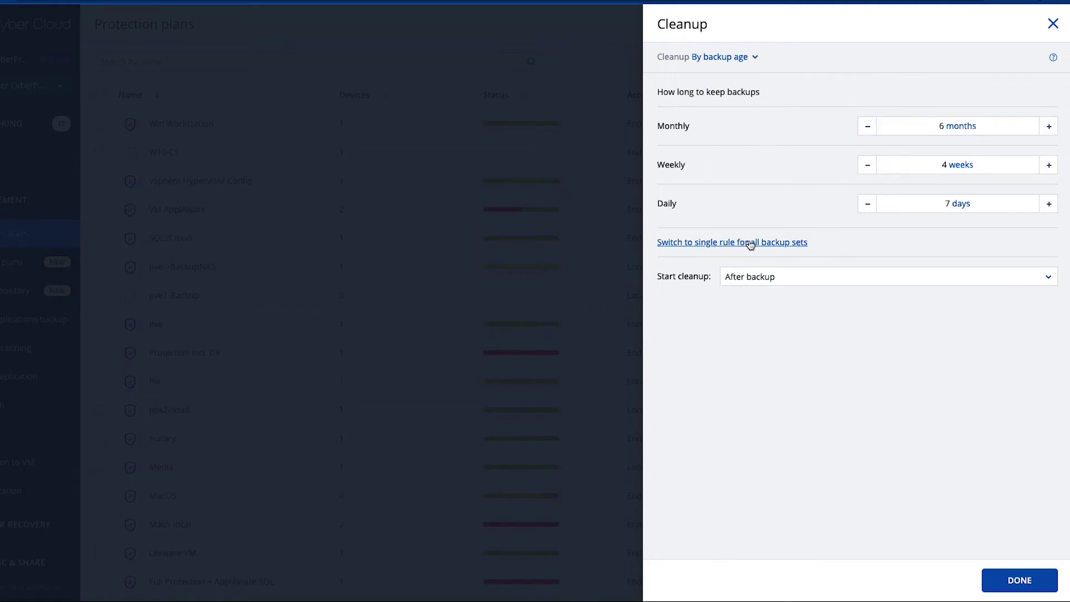
pyautogui.click(747, 242)
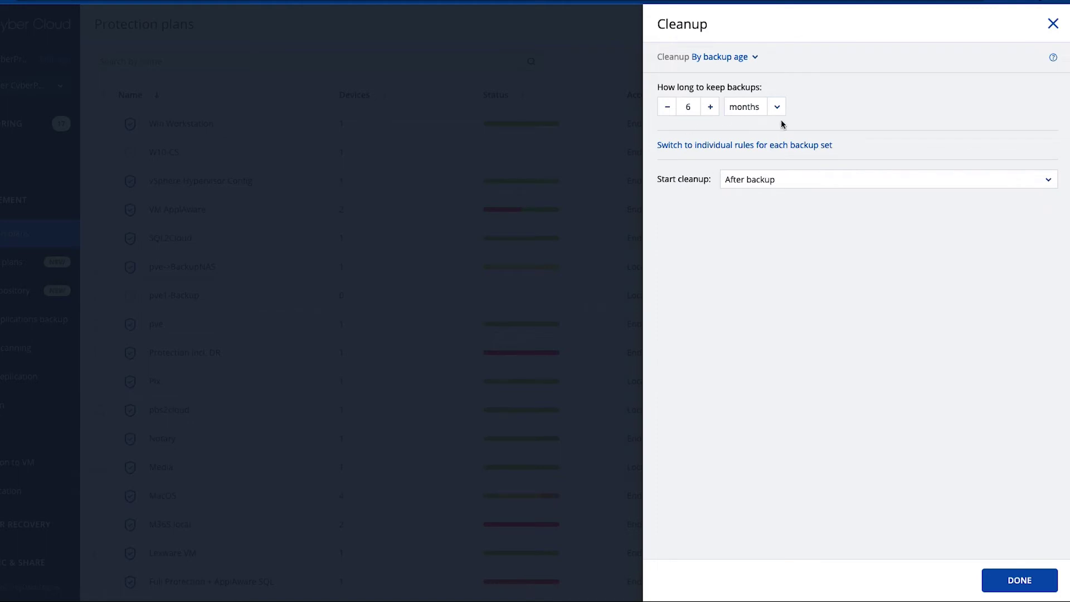
pyautogui.click(1019, 580)
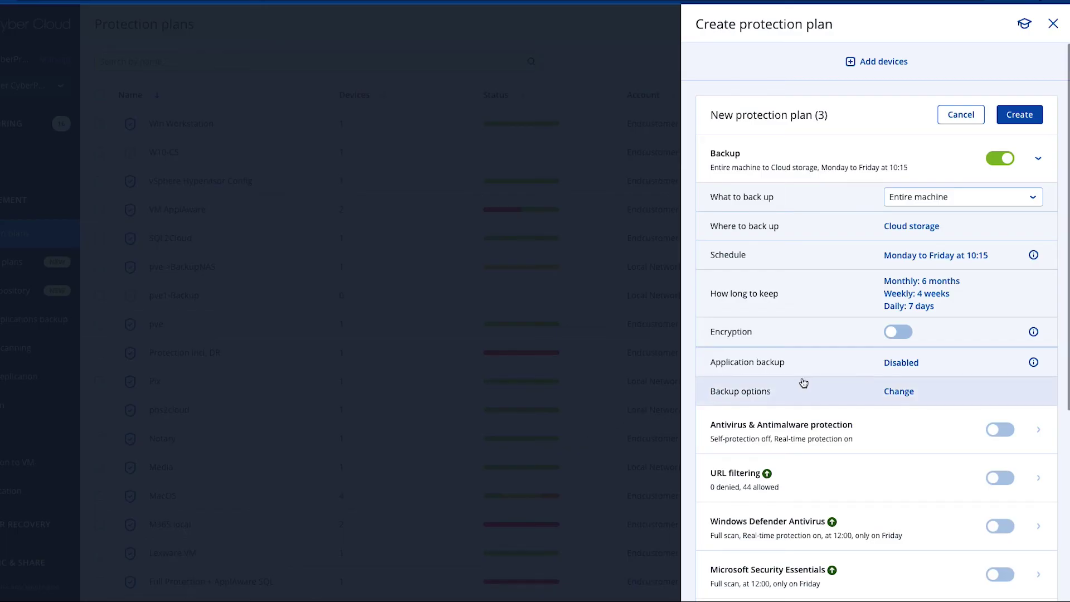
# - Select 'Monthly full, Weekly differential, Daily incremental (GFS)' as the backup scheme and confirm
pyautogui.click(920, 264)
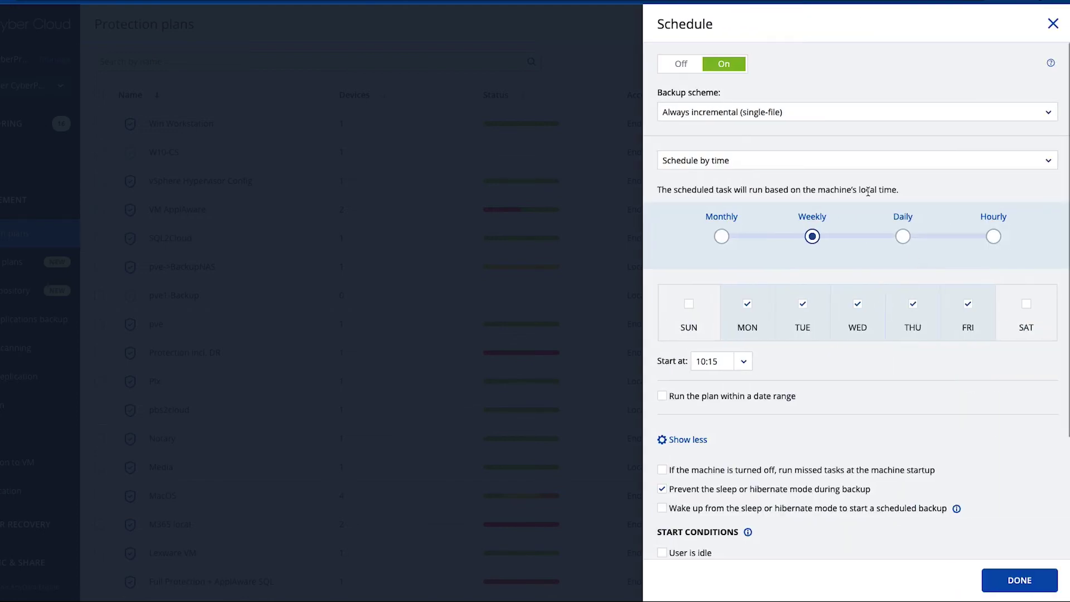
pyautogui.click(831, 118)
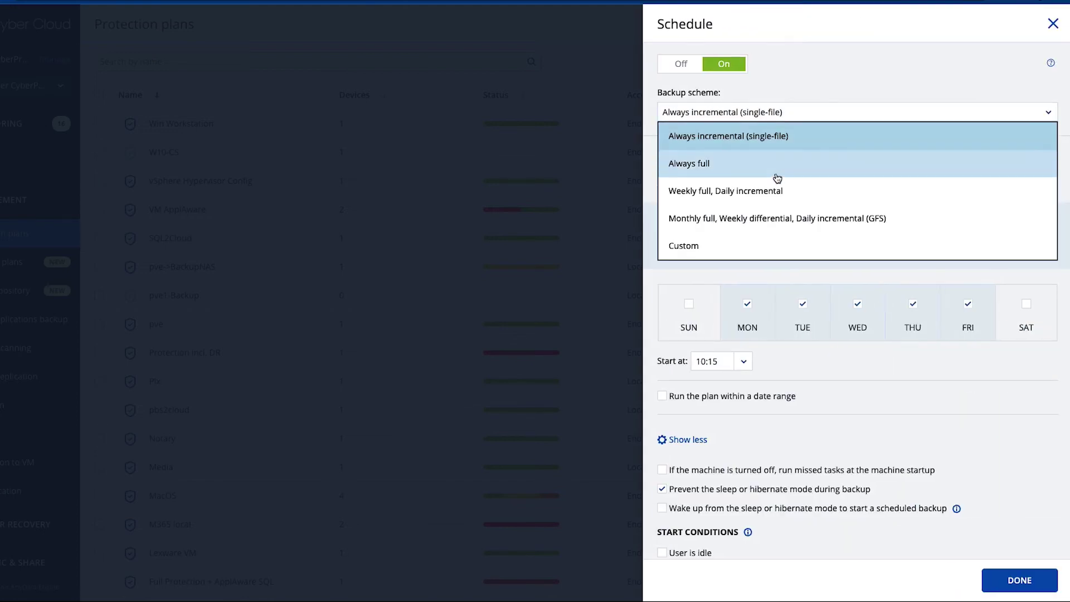
pyautogui.click(865, 224)
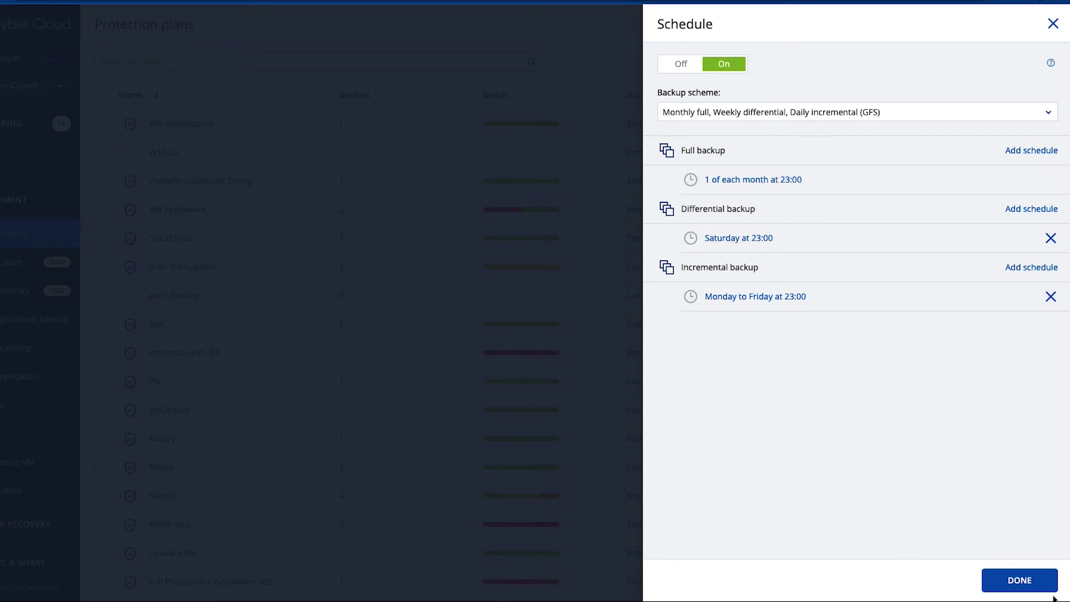
pyautogui.click(1039, 585)
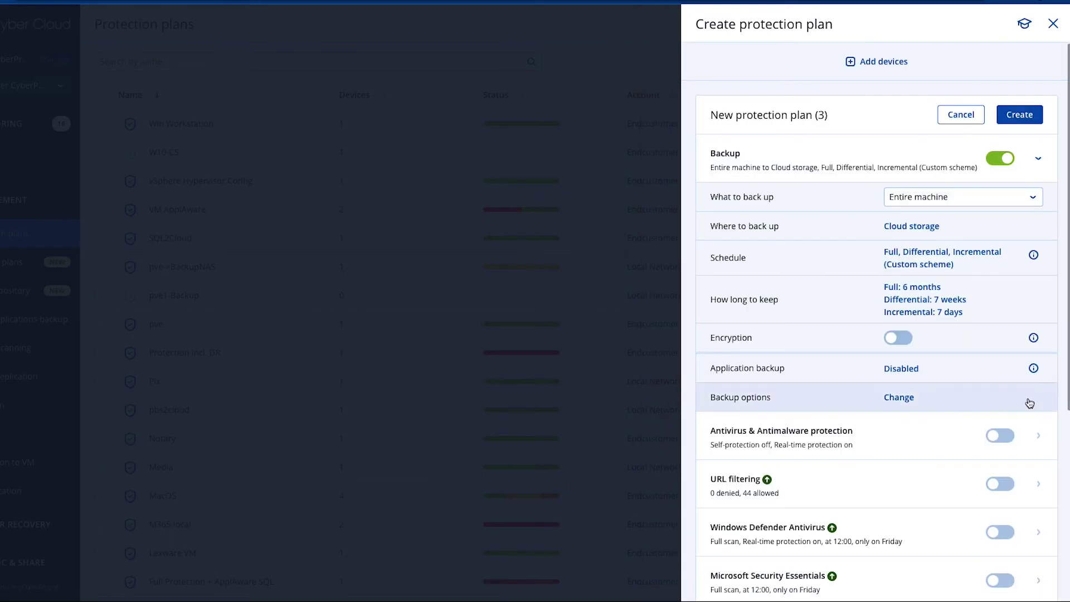
# - Set differential backup retention to 4 weeks, leaving full at 6 months and incremental at 7 days
pyautogui.click(910, 305)
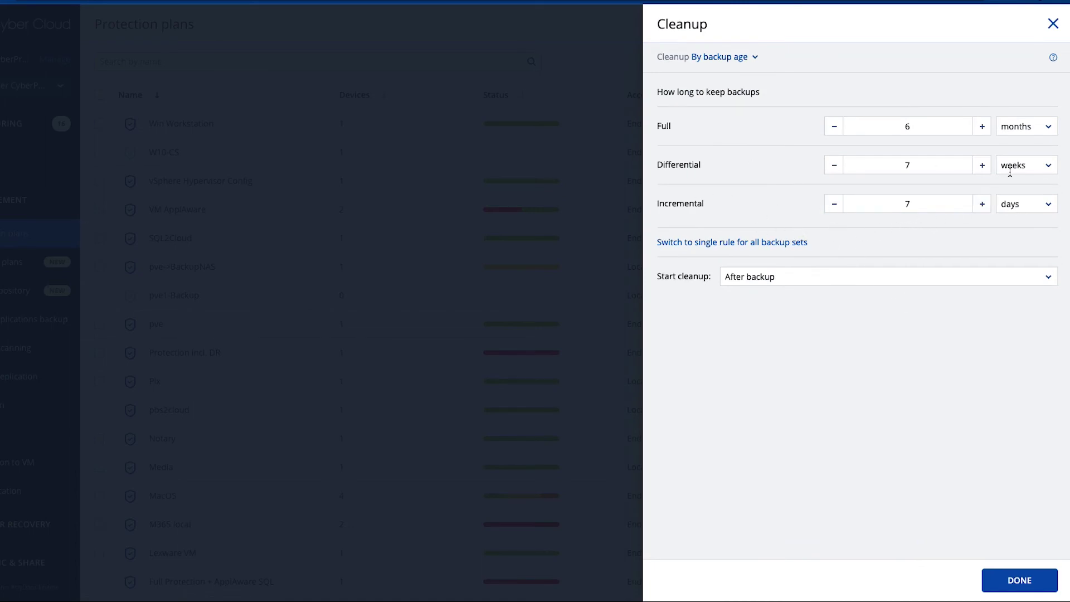
pyautogui.click(833, 168)
pyautogui.click(833, 168)
pyautogui.click(833, 168)
pyautogui.click(833, 168)
pyautogui.click(832, 168)
pyautogui.click(831, 168)
pyautogui.click(983, 173)
pyautogui.click(984, 173)
pyautogui.click(984, 173)
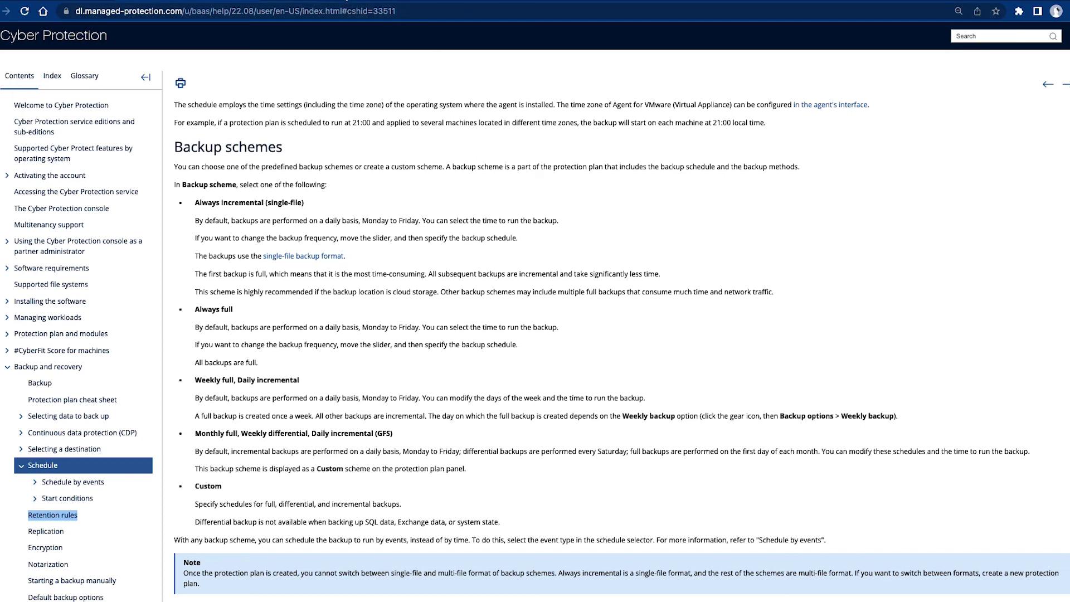
# - Open the Backup and recovery > Retention rules help page
pyautogui.press('Return')
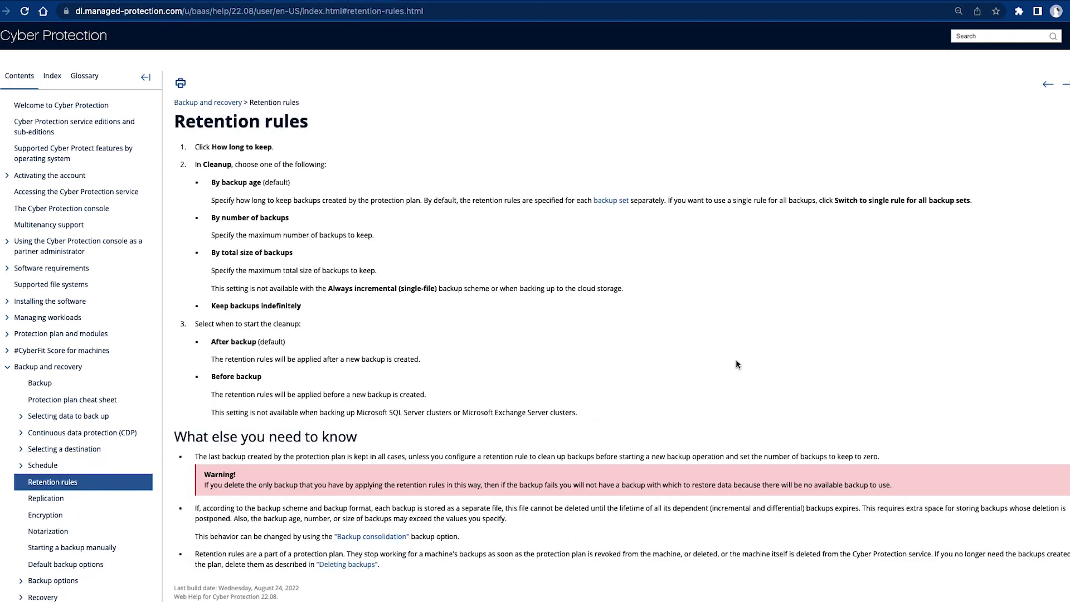